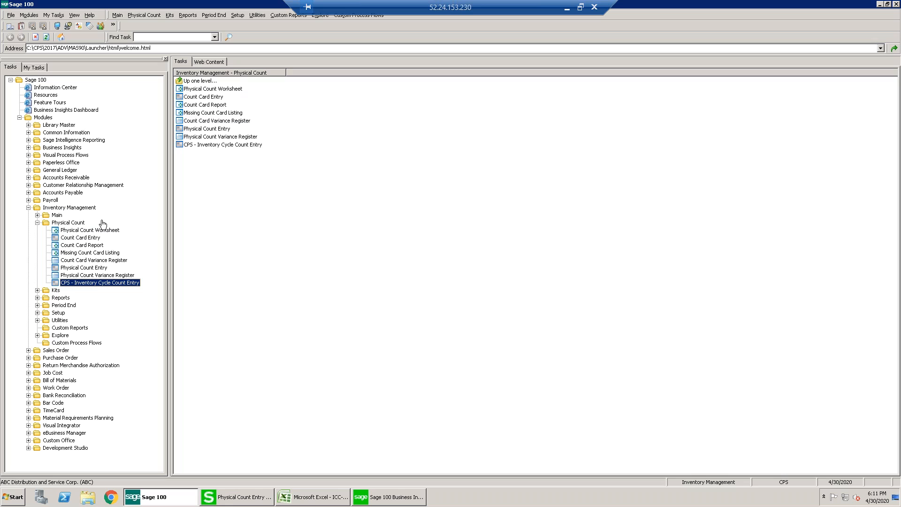
Open CPS - Inventory Cycle Count Entry and load warehouse 000, CENTRAL WAREHOUSE.
{"action": "double_click", "coordinate": [104, 283]}
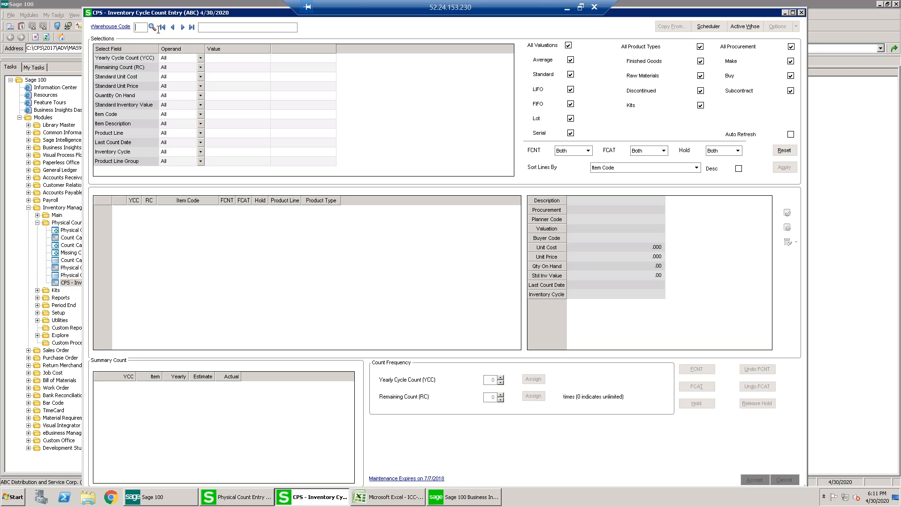
{"action": "left_click", "coordinate": [182, 28]}
{"action": "left_click", "coordinate": [183, 28]}
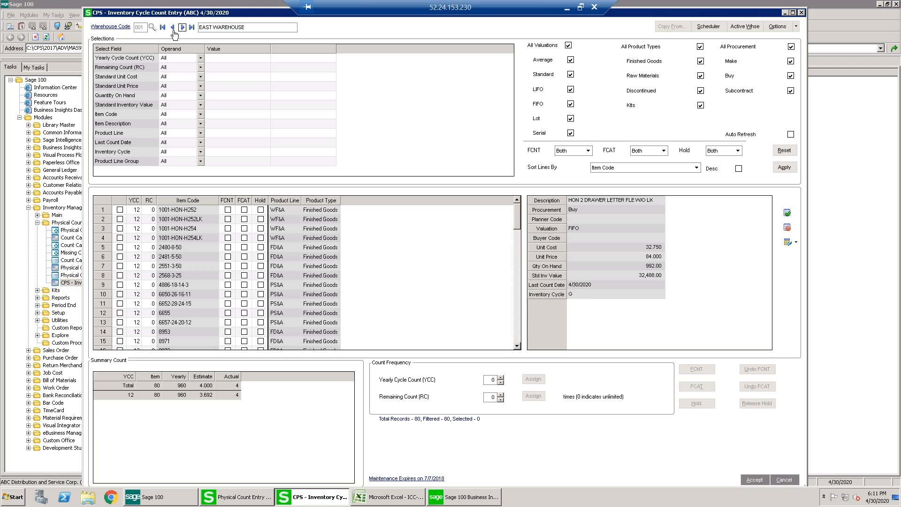
{"action": "left_click", "coordinate": [172, 28]}
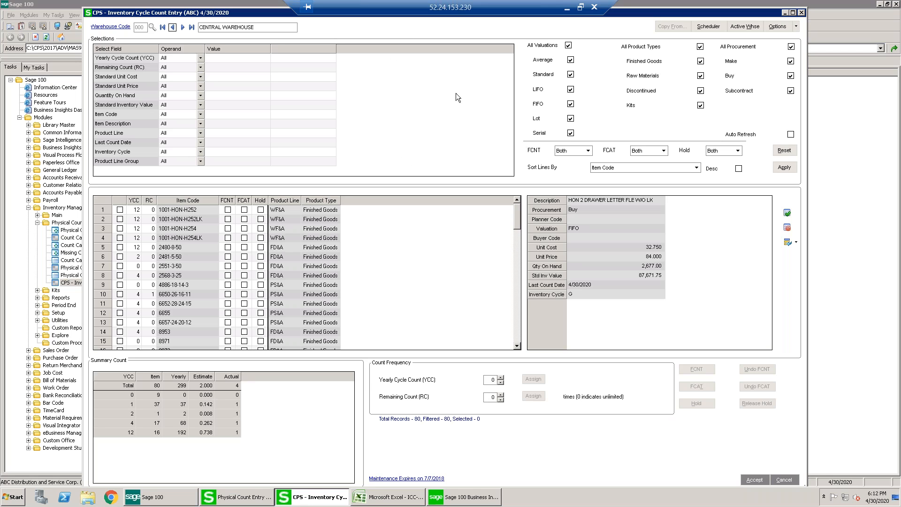
Enable Auto Refresh and filter the items to those with a Standard Unit Price greater than 1000.
{"action": "left_click", "coordinate": [791, 135]}
{"action": "left_click", "coordinate": [701, 46]}
{"action": "left_click", "coordinate": [701, 46]}
{"action": "left_click", "coordinate": [200, 86]}
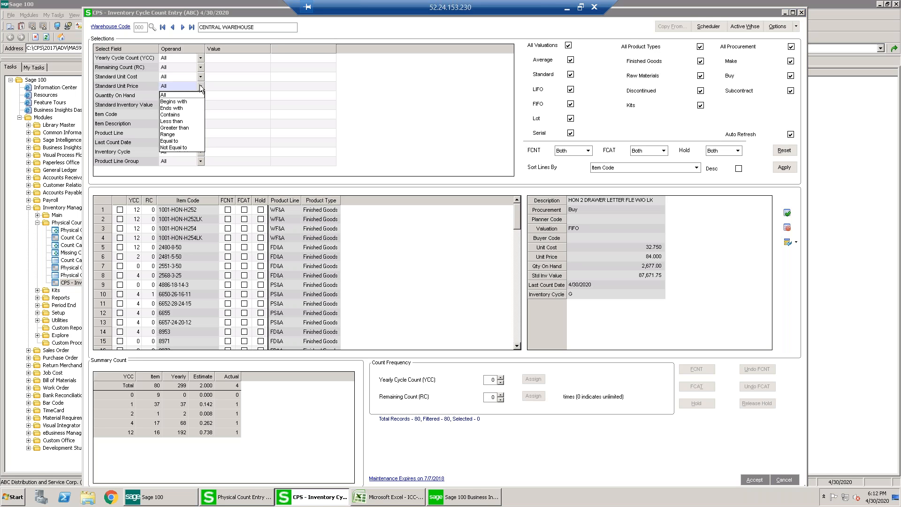
{"action": "left_click", "coordinate": [172, 128]}
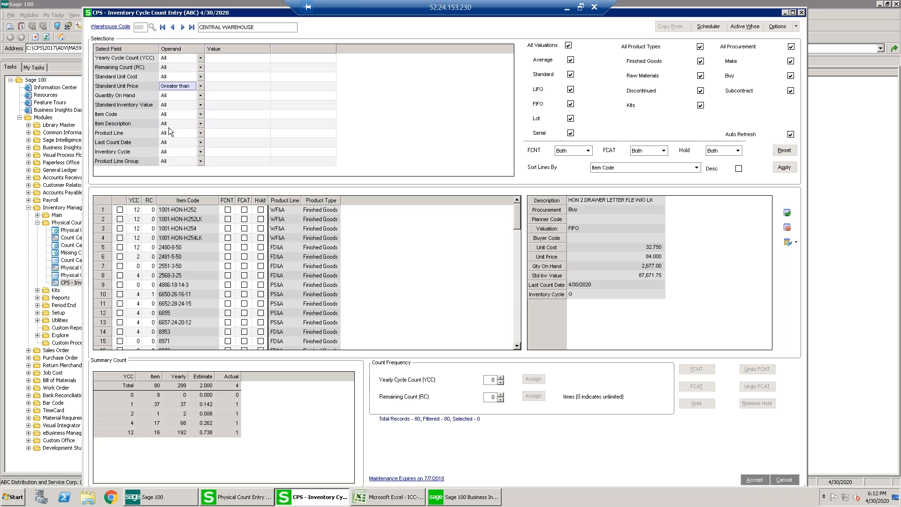
{"action": "left_click", "coordinate": [221, 86]}
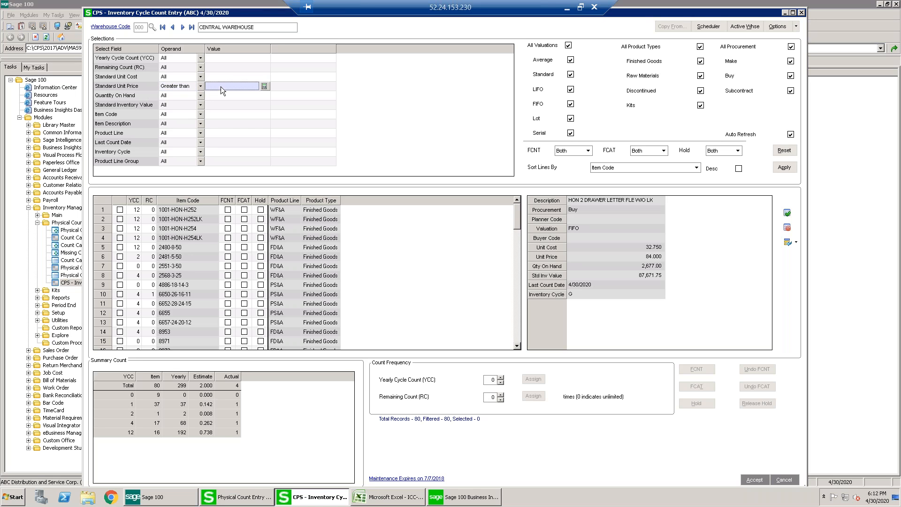
{"action": "type", "text": "1000"}
{"action": "key", "text": "Tab"}
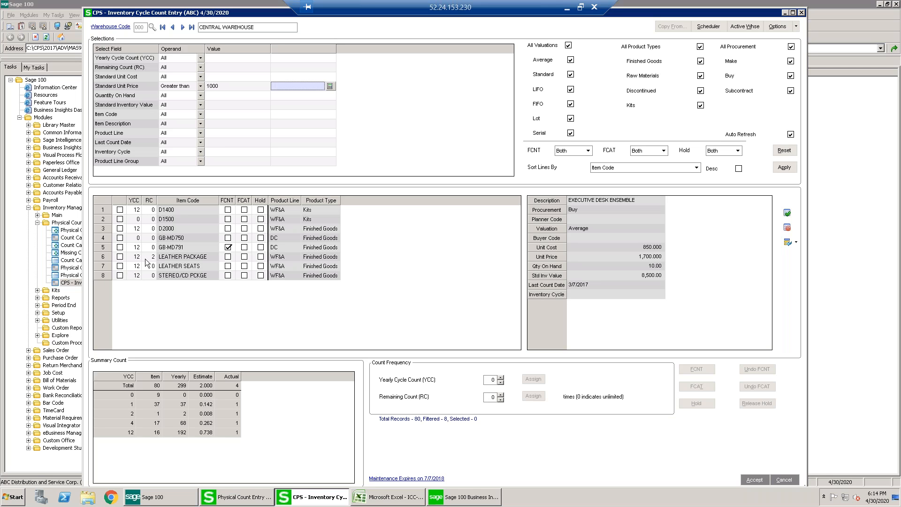
Select all the filtered items and assign them a Yearly Cycle Count (YCC) of 12.
{"action": "left_click", "coordinate": [104, 200]}
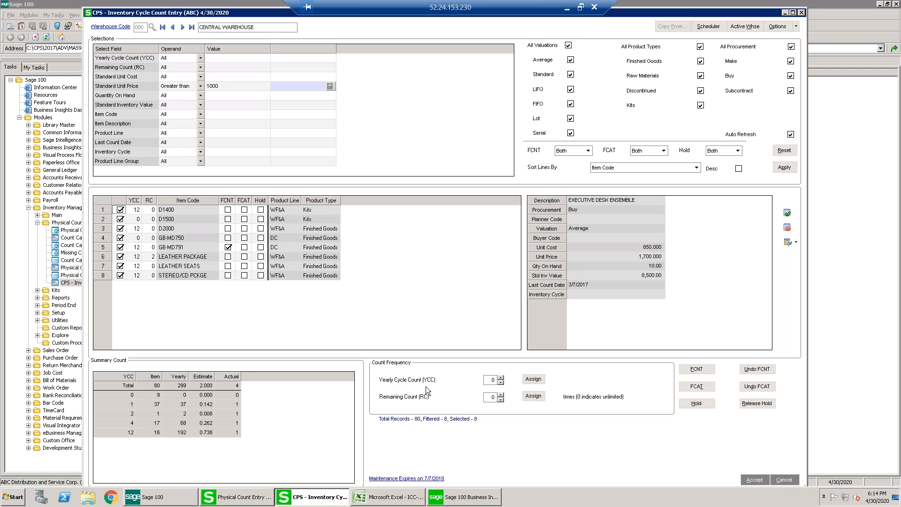
{"action": "left_click", "coordinate": [501, 377]}
{"action": "type", "text": "8"}
{"action": "left_click", "coordinate": [526, 382]}
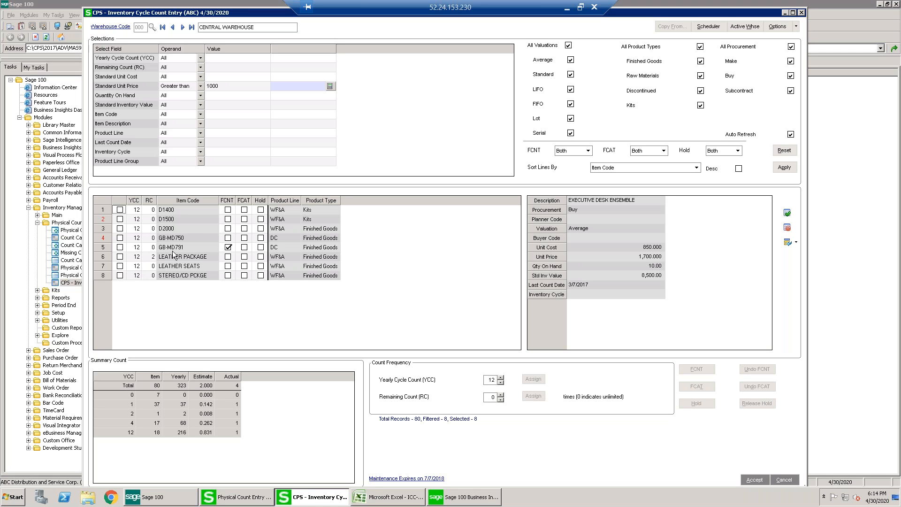
{"action": "right_click", "coordinate": [190, 226]}
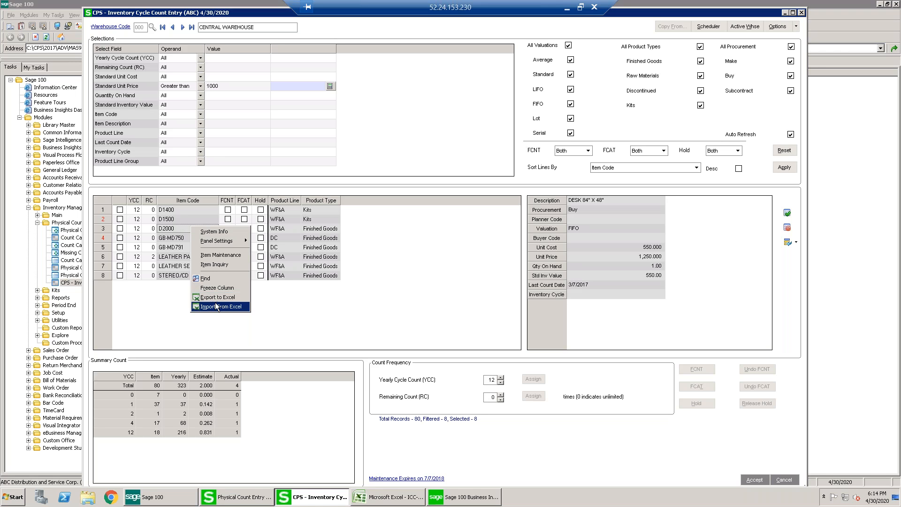
{"action": "left_click", "coordinate": [152, 302]}
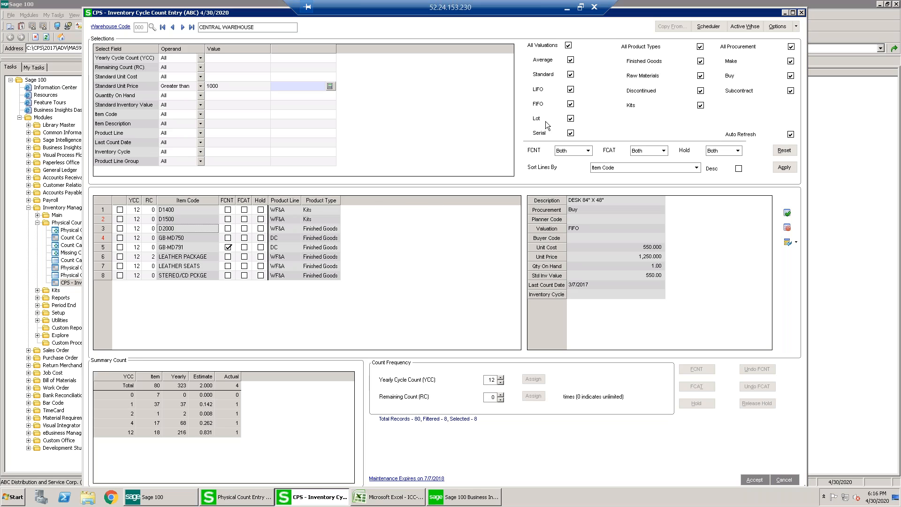
Review the ICC-ABC job's weekly schedule in the Task Scheduler and close it without saving changes.
{"action": "left_click", "coordinate": [708, 27]}
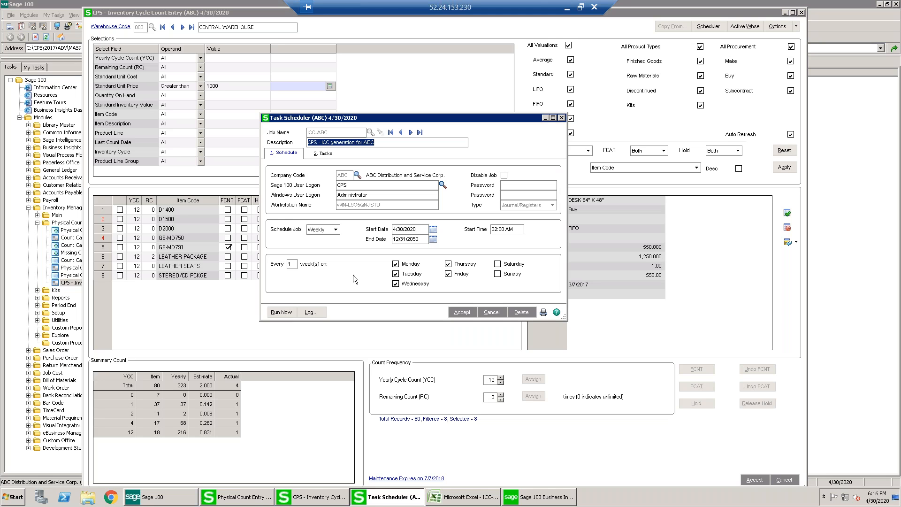
{"action": "left_click", "coordinate": [562, 117]}
{"action": "left_click", "coordinate": [454, 184]}
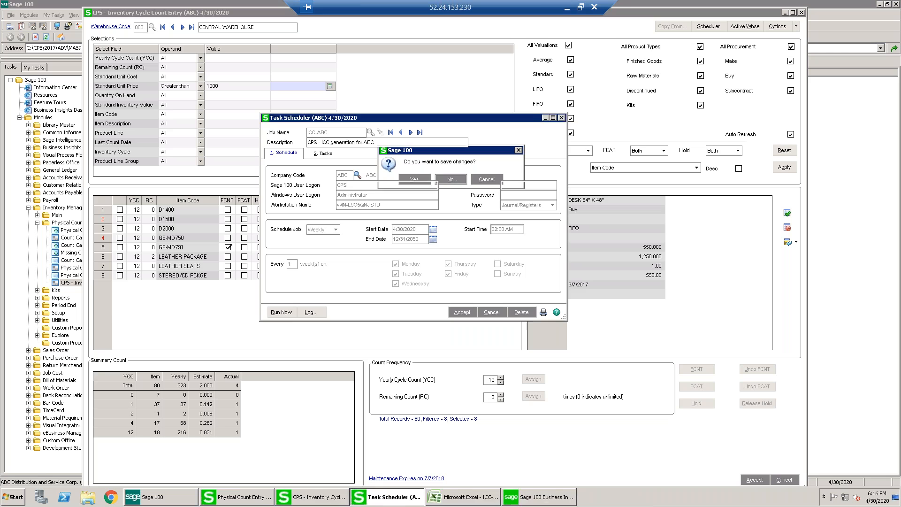
Review the active warehouse code list and the Inventory Cycle Count generation and e-mail options, leaving both as they are.
{"action": "left_click", "coordinate": [745, 28]}
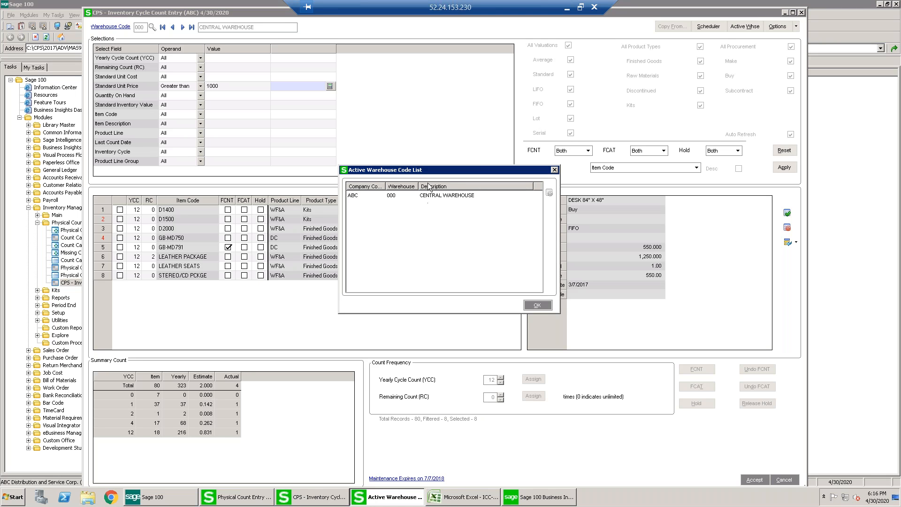
{"action": "left_click", "coordinate": [554, 170]}
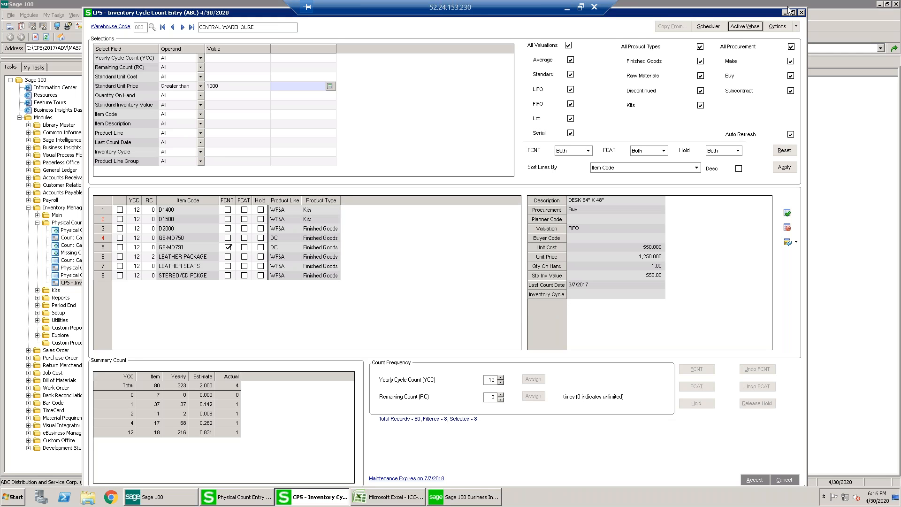
{"action": "left_click", "coordinate": [777, 26]}
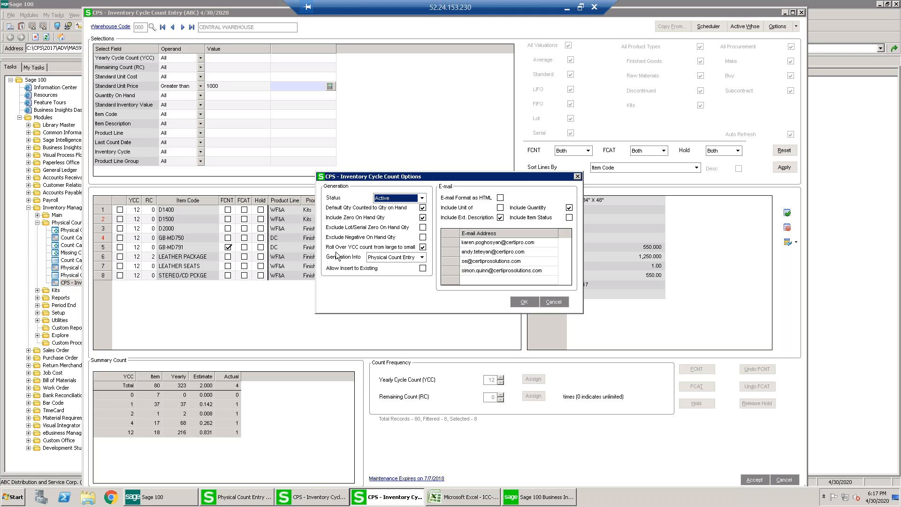
{"action": "left_click", "coordinate": [552, 302]}
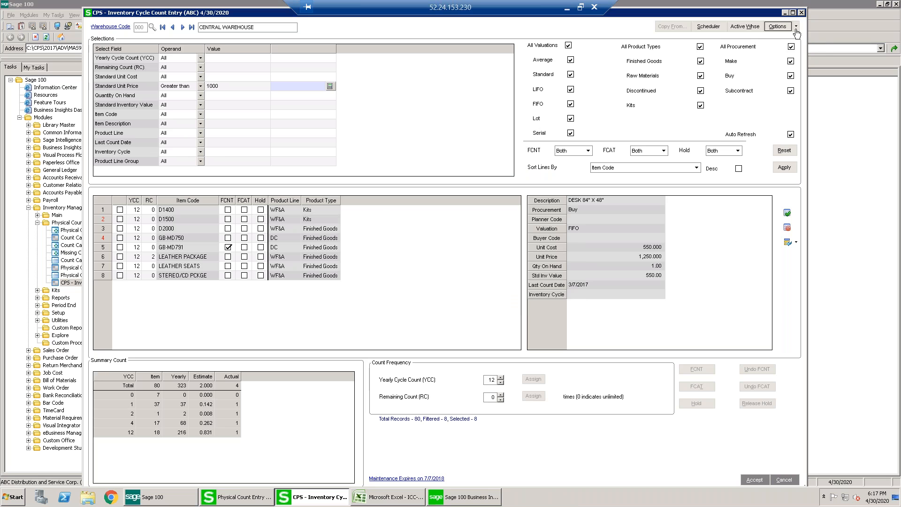
Enter 4/16/2020 as an exception day of type Holiday and close Exception Days Maintenance.
{"action": "left_click", "coordinate": [796, 28]}
{"action": "left_click", "coordinate": [786, 40]}
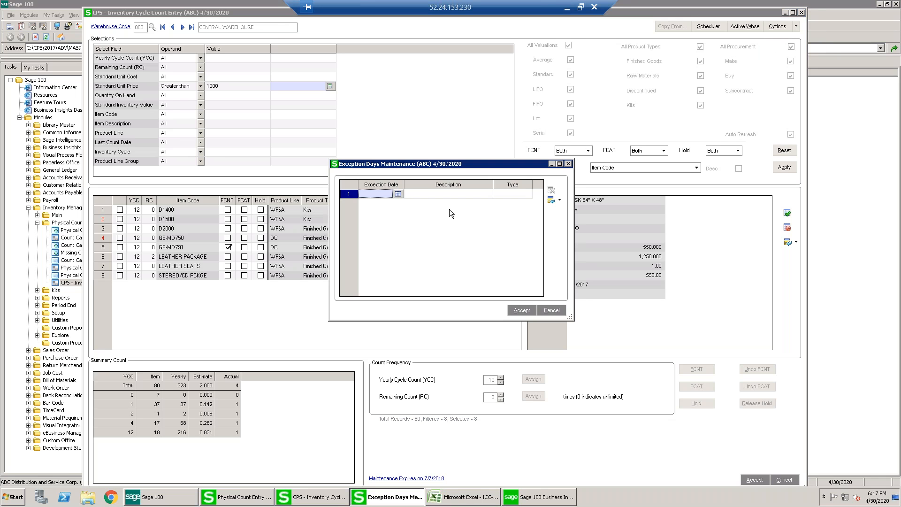
{"action": "left_click", "coordinate": [398, 194]}
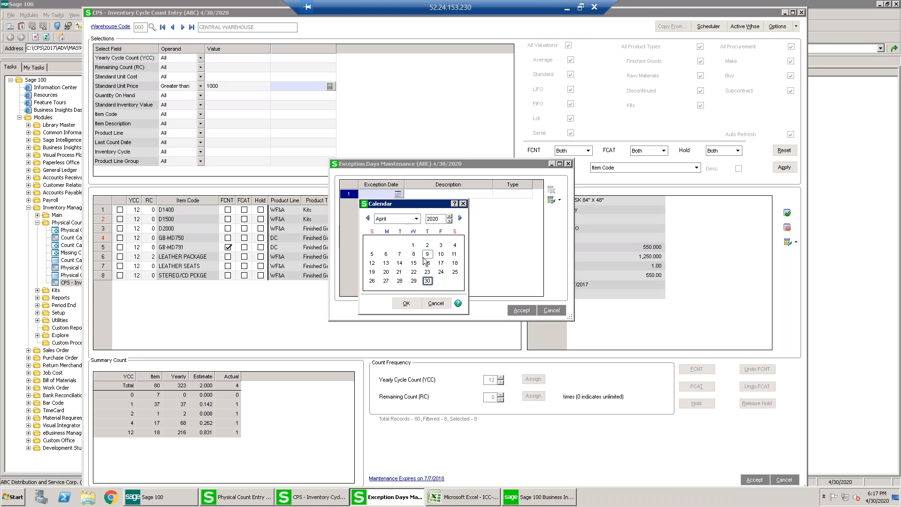
{"action": "double_click", "coordinate": [428, 263]}
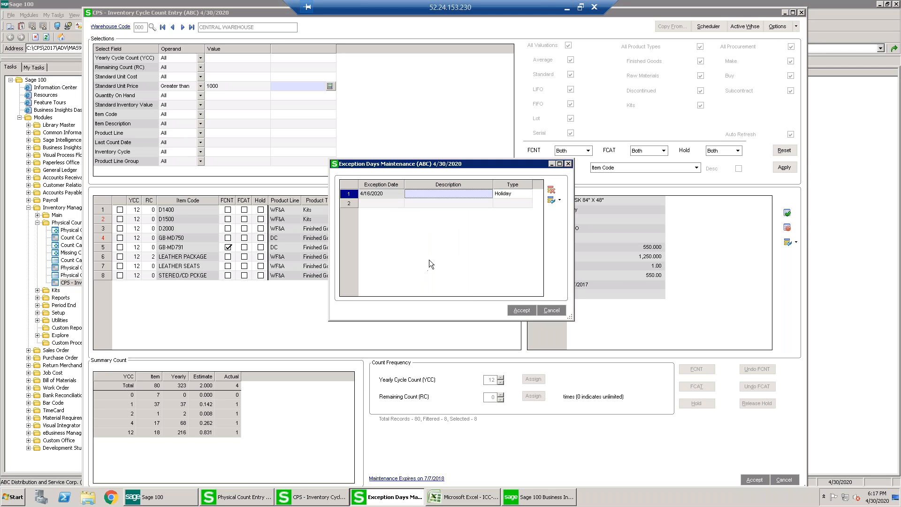
{"action": "left_click", "coordinate": [515, 194]}
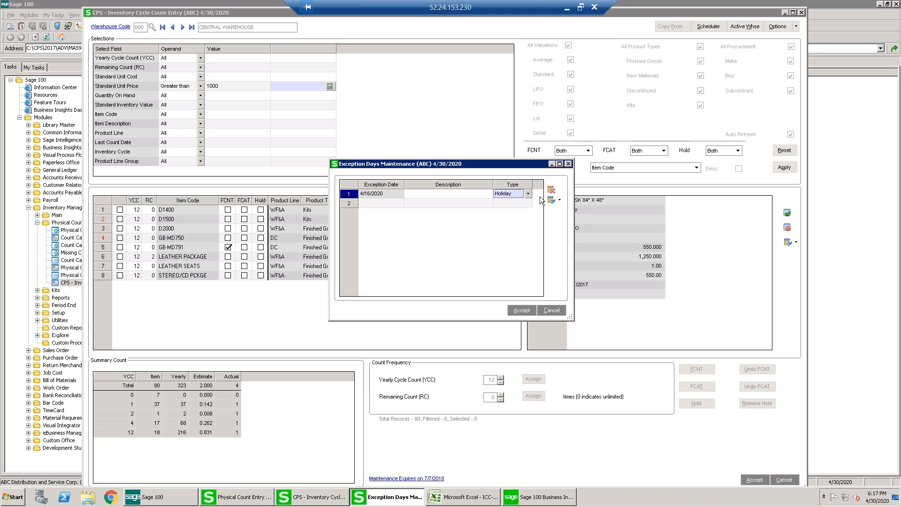
{"action": "left_click", "coordinate": [528, 195]}
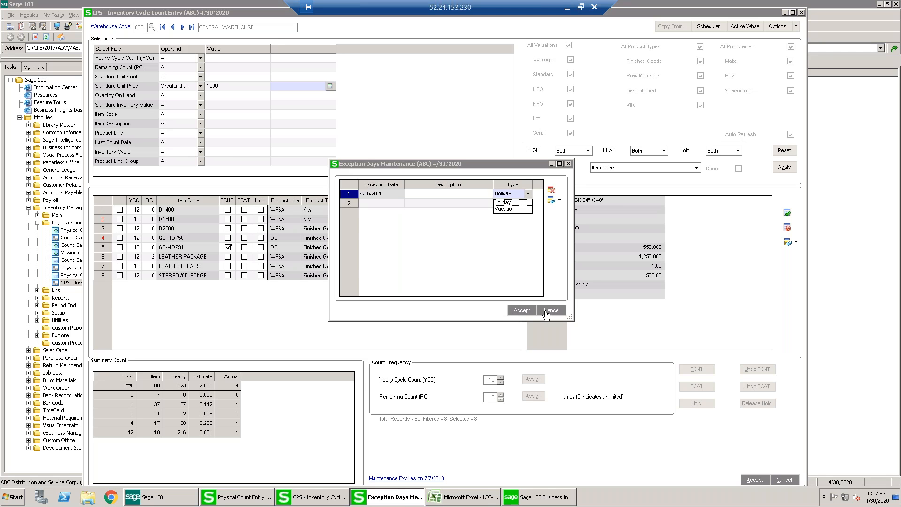
{"action": "left_click", "coordinate": [521, 310]}
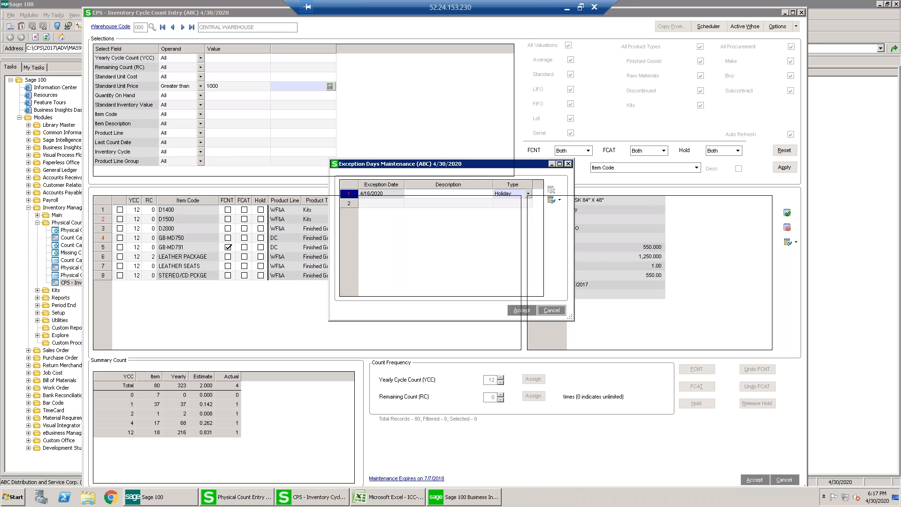
Minimize the cycle count entry and Sage 100 main windows and switch to the generated ICC count sheet in Excel.
{"action": "left_click", "coordinate": [796, 27]}
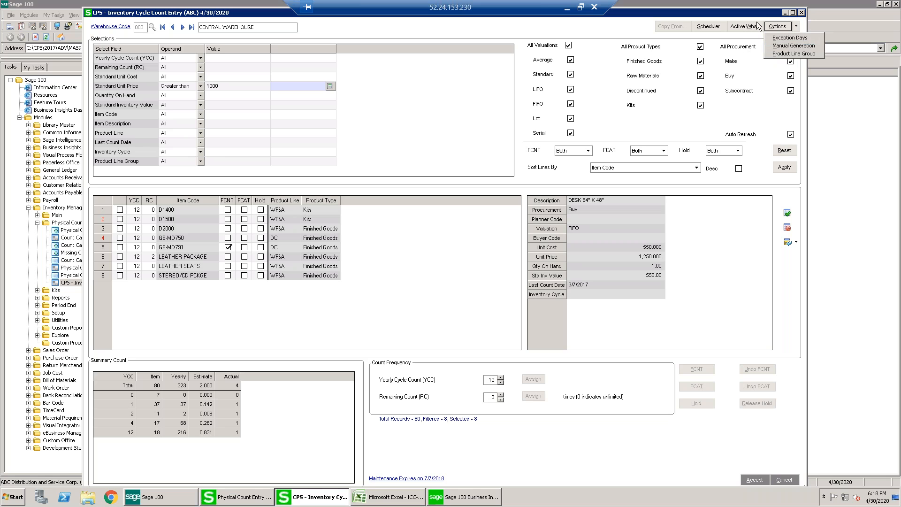
{"action": "left_click", "coordinate": [785, 14]}
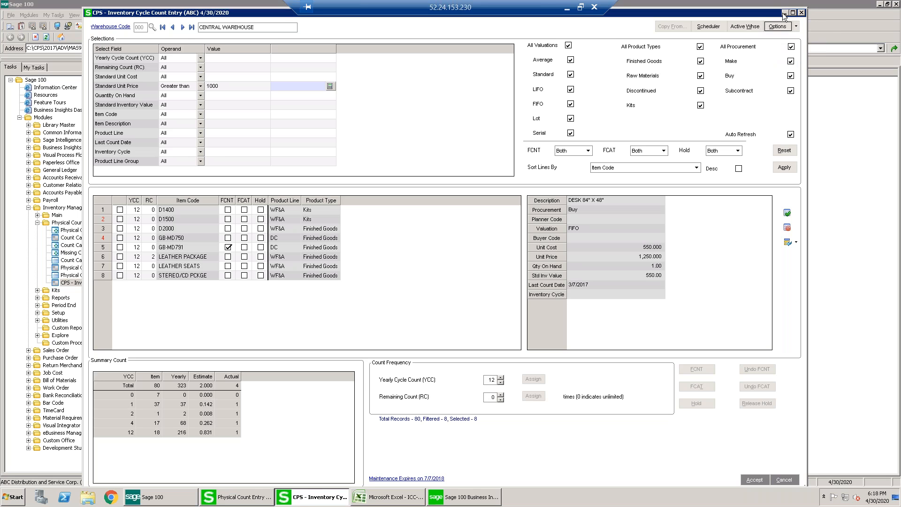
{"action": "left_click", "coordinate": [877, 5]}
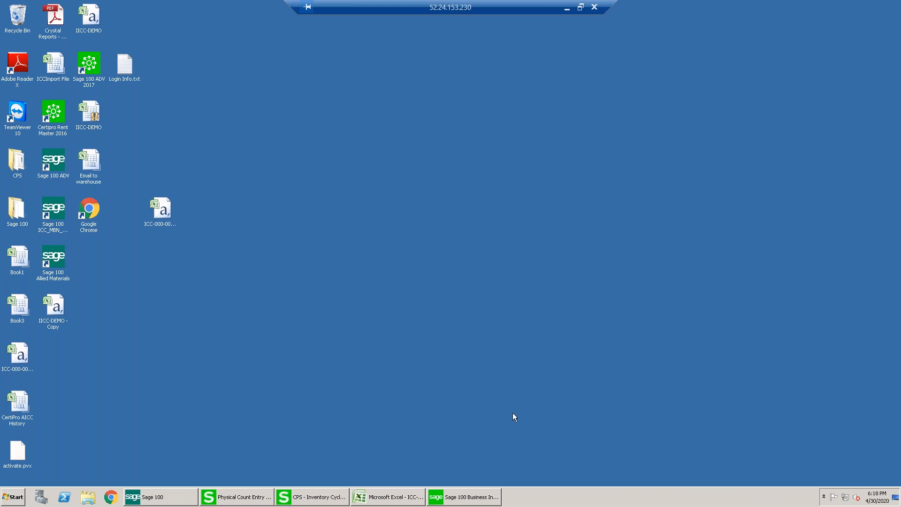
{"action": "left_click", "coordinate": [382, 498]}
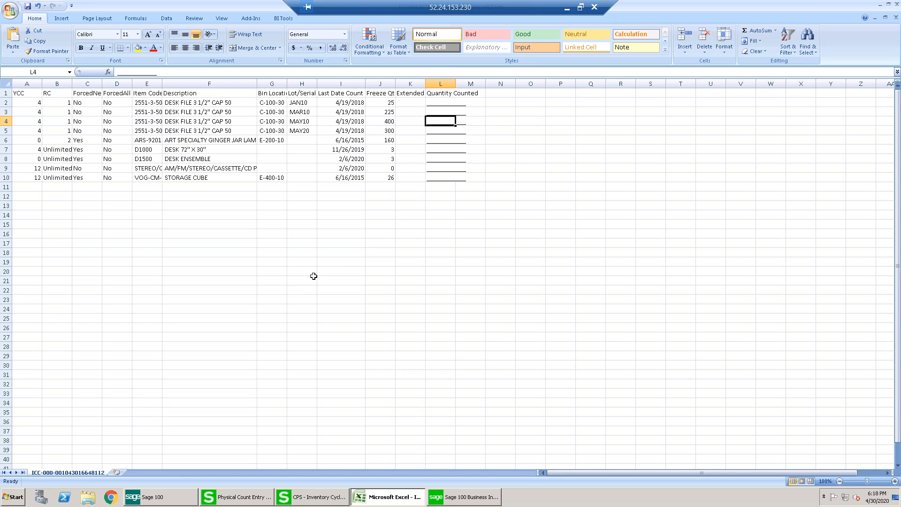
View the Physical Count Entry lines for warehouse 000, and switch to Inventory Cycle Count History in Sage 100 Business Insights Explorer.
{"action": "left_click", "coordinate": [236, 503]}
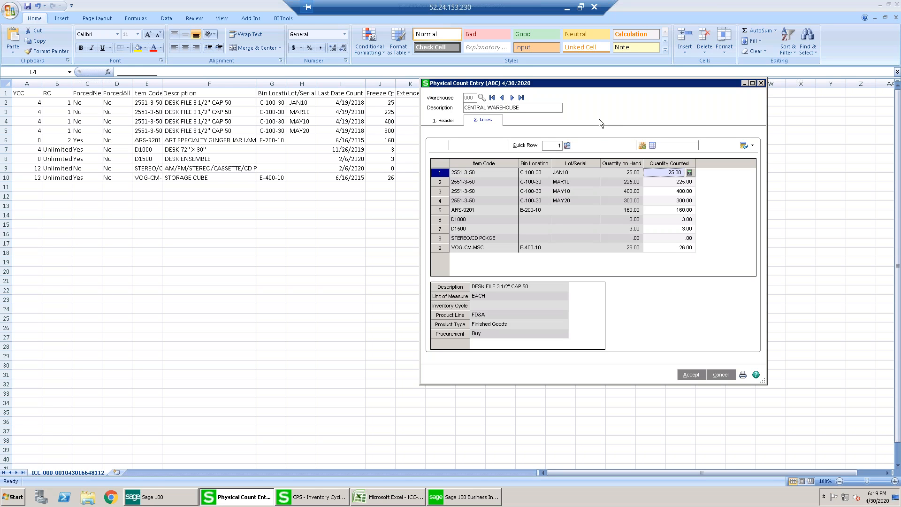
{"action": "left_click", "coordinate": [744, 83]}
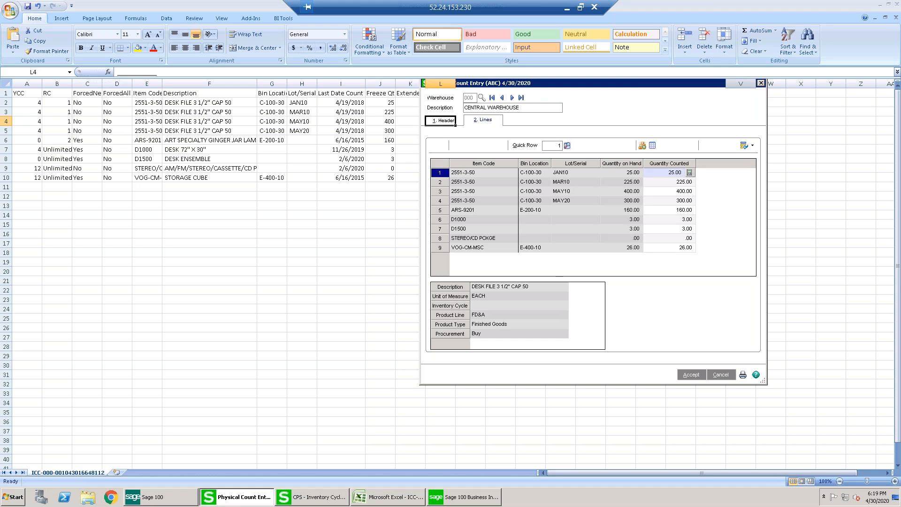
{"action": "left_click", "coordinate": [881, 6]}
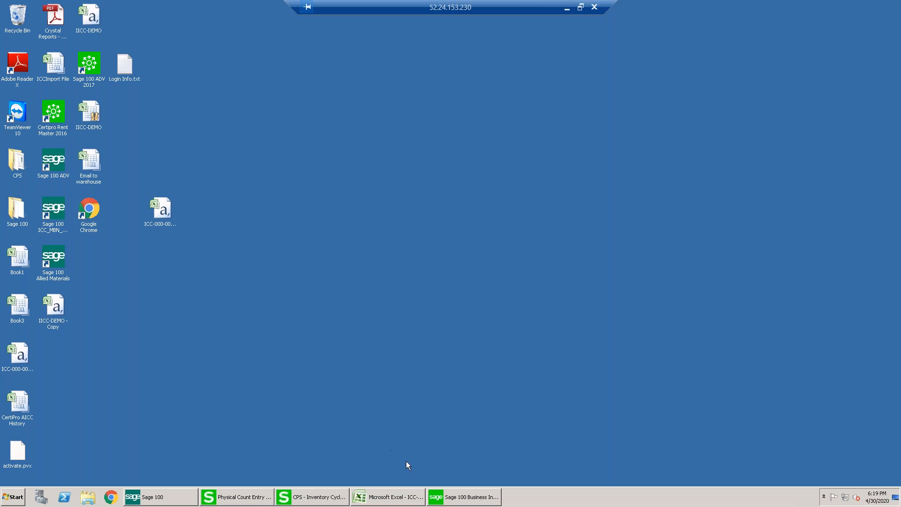
{"action": "left_click", "coordinate": [450, 502]}
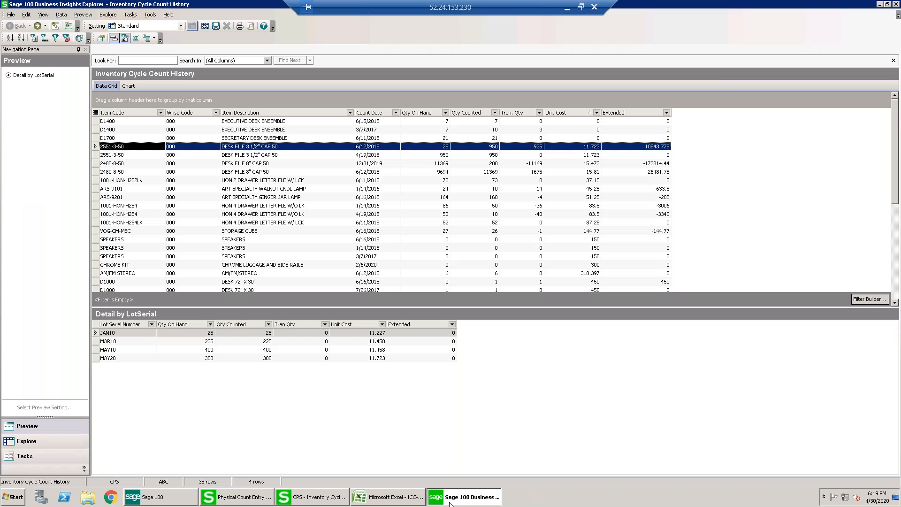